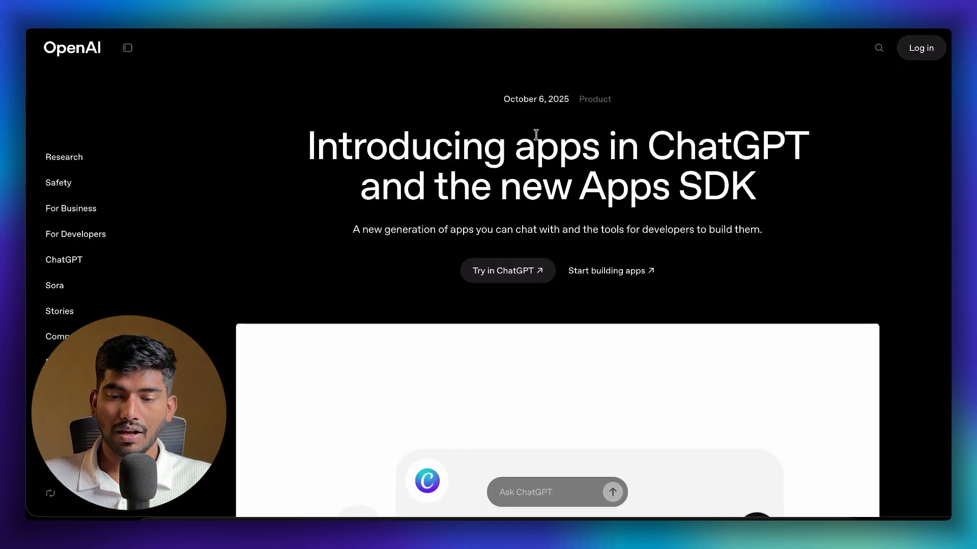
# Step: Highlight part of the 'Introducing apps in ChatGPT' announcement headline
pyautogui.moveTo(365, 147); pyautogui.dragTo(707, 191)
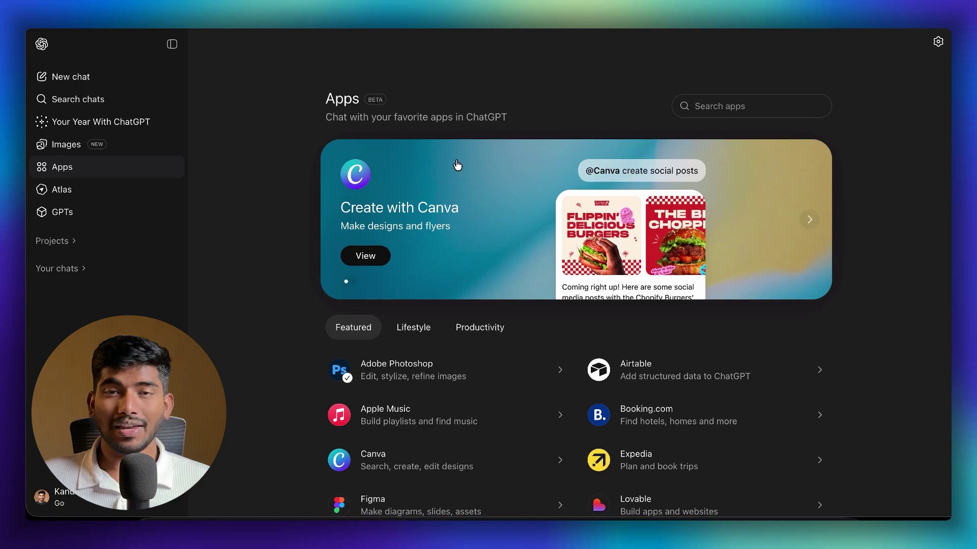
# Step: Scroll through the featured apps in the ChatGPT Apps directory
pyautogui.scroll(-1, 453, 164)
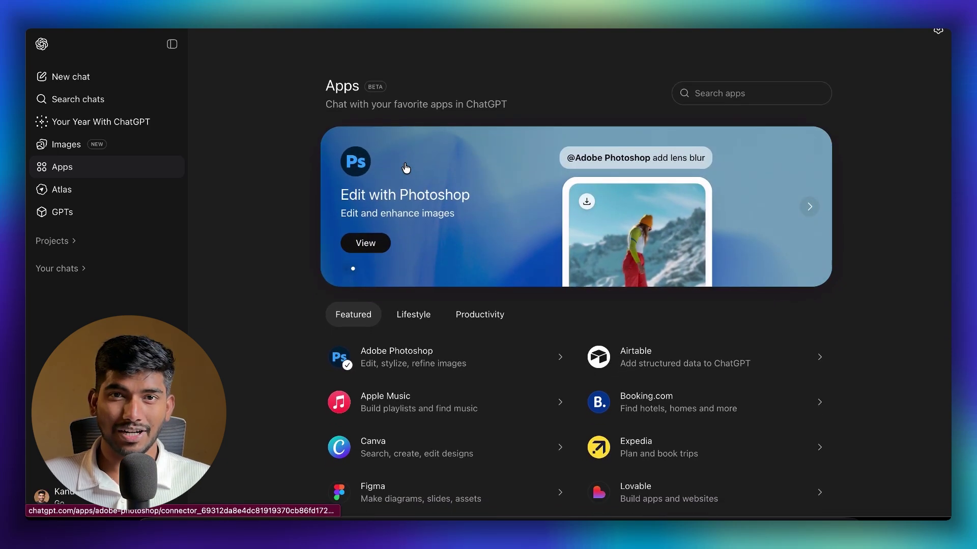
pyautogui.scroll(-4, 407, 171)
pyautogui.scroll(-2, 369, 230)
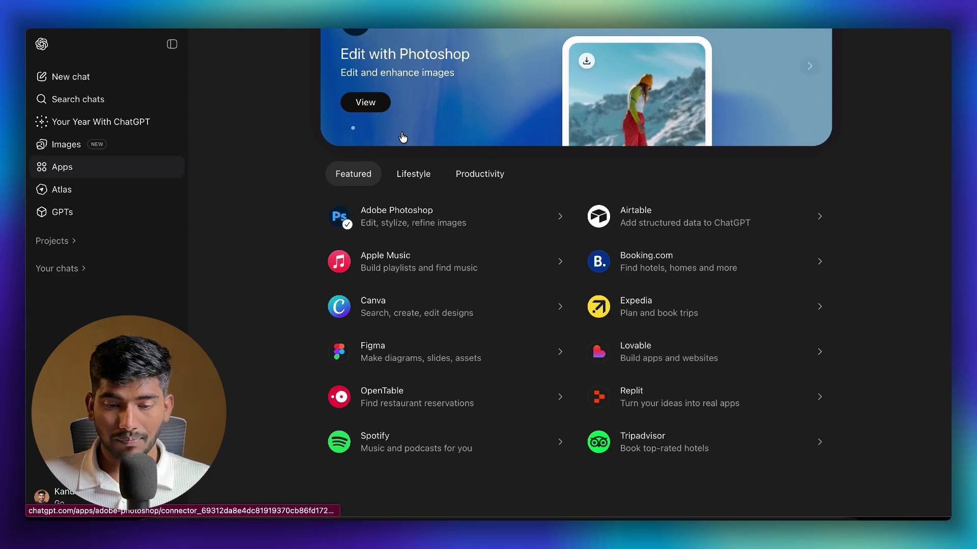
pyautogui.scroll(3, 401, 137)
# Step: Filter the apps to Lifestyle, then Productivity, and browse the Productivity list
pyautogui.click(414, 310)
pyautogui.click(474, 311)
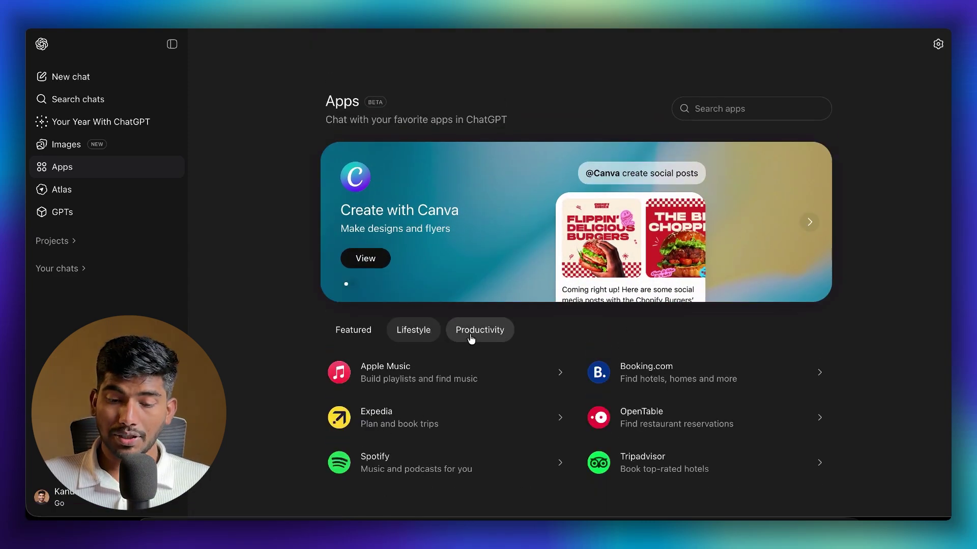
pyautogui.click(472, 337)
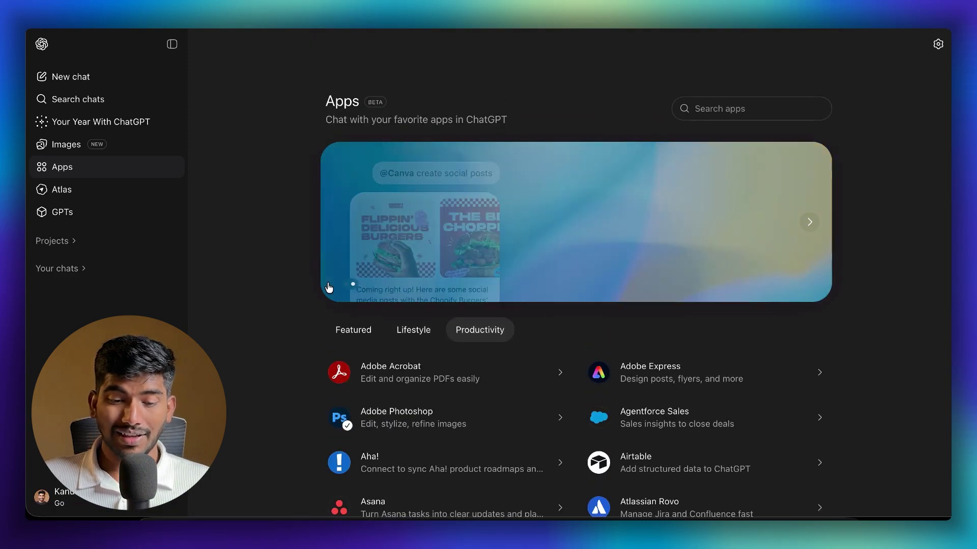
pyautogui.scroll(-2, 320, 299)
pyautogui.scroll(-4, 318, 298)
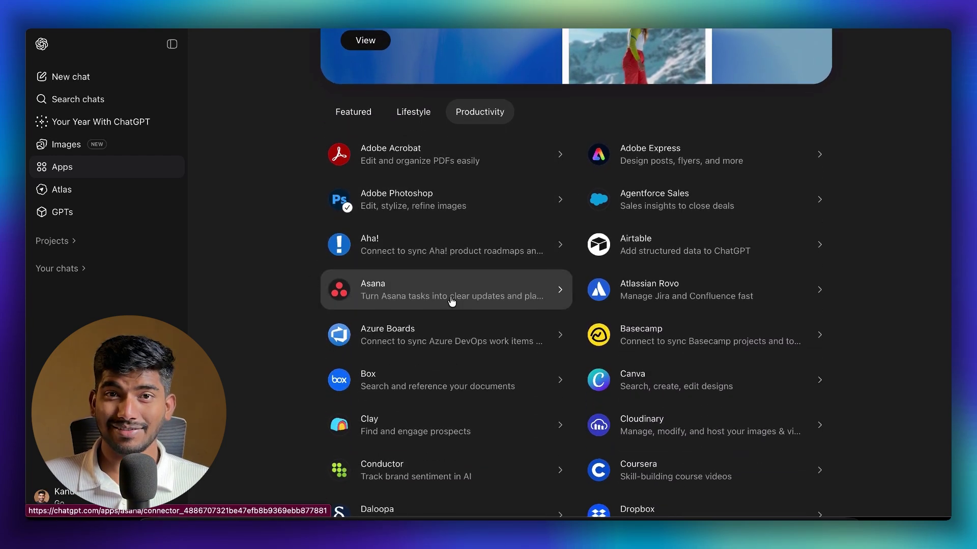
pyautogui.scroll(-3, 451, 301)
pyautogui.scroll(-12, 546, 278)
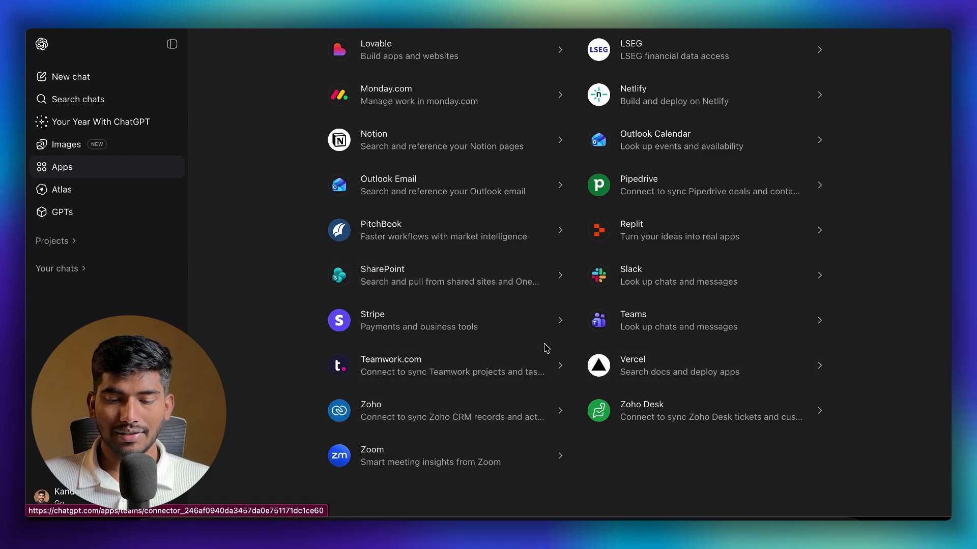
pyautogui.scroll(15, 305, 232)
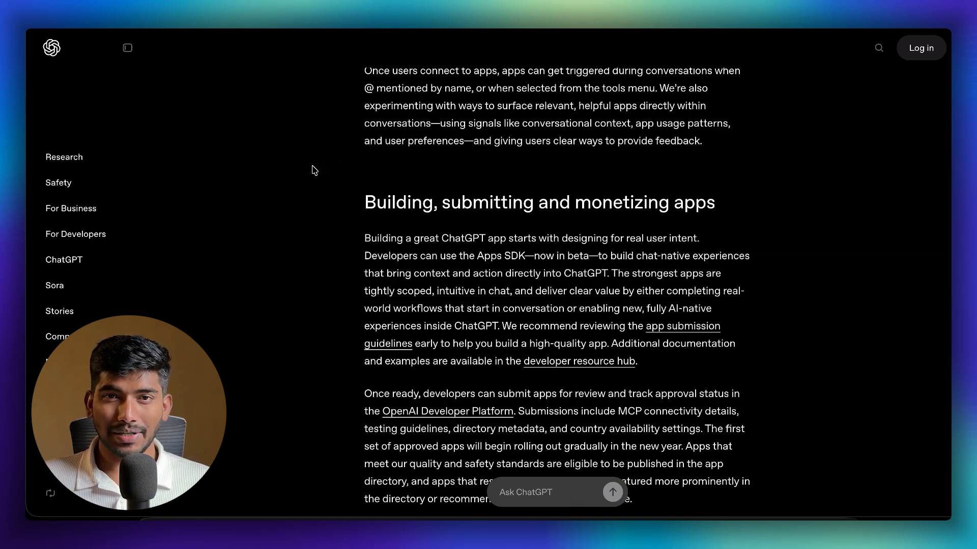
# Step: Scroll the announcement to the 'Building, submitting and monetizing apps' section
pyautogui.scroll(-1, 314, 170)
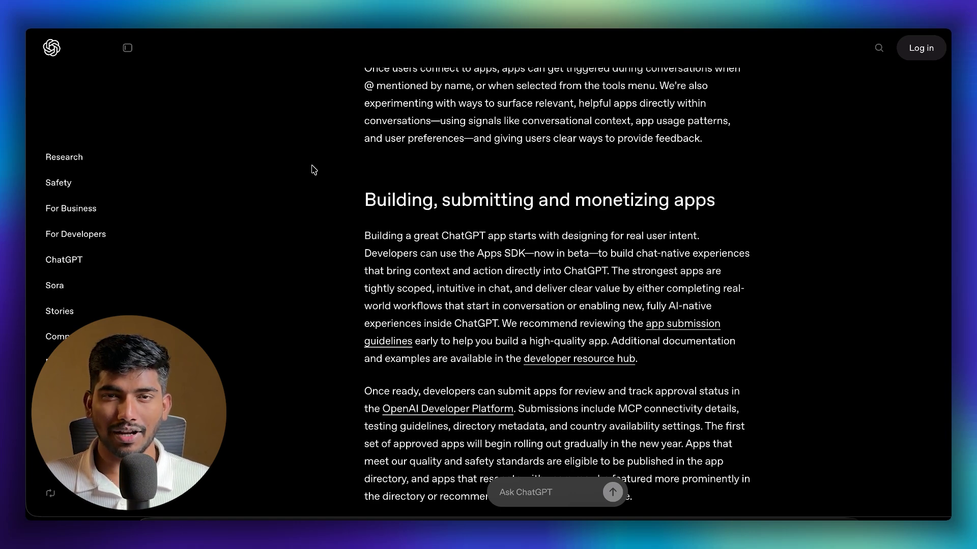
pyautogui.scroll(-1, 360, 192)
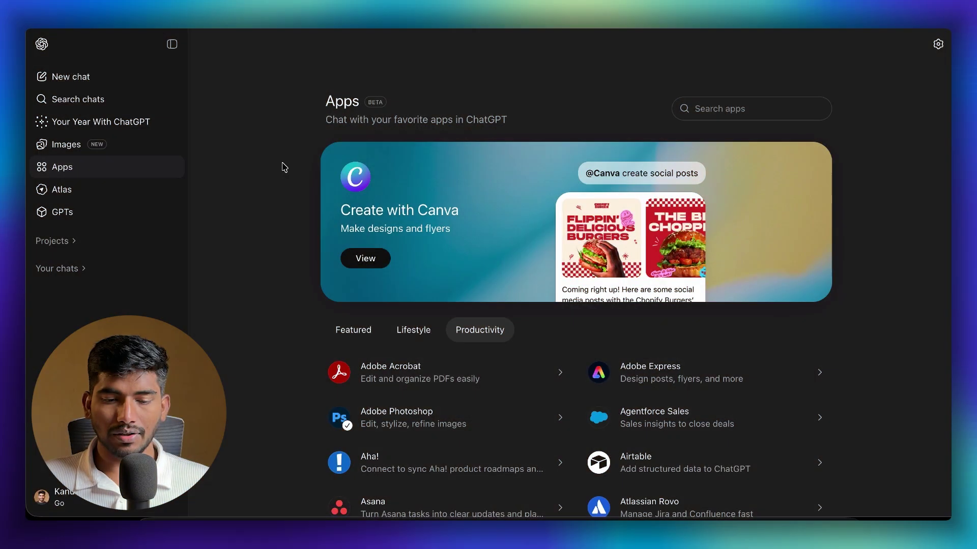
# Step: Open the Adobe Express app page from the Productivity list and start connecting it
pyautogui.scroll(-3, 279, 168)
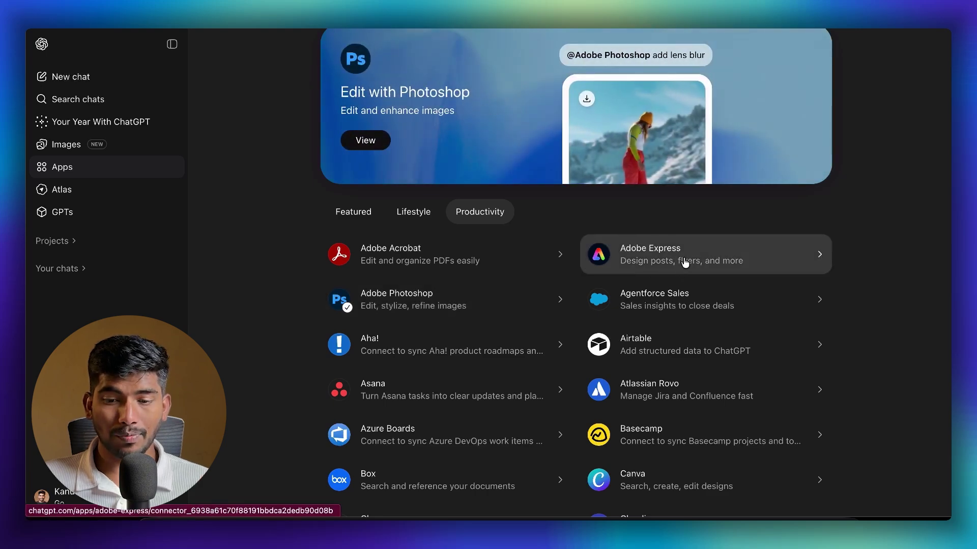
pyautogui.click(682, 261)
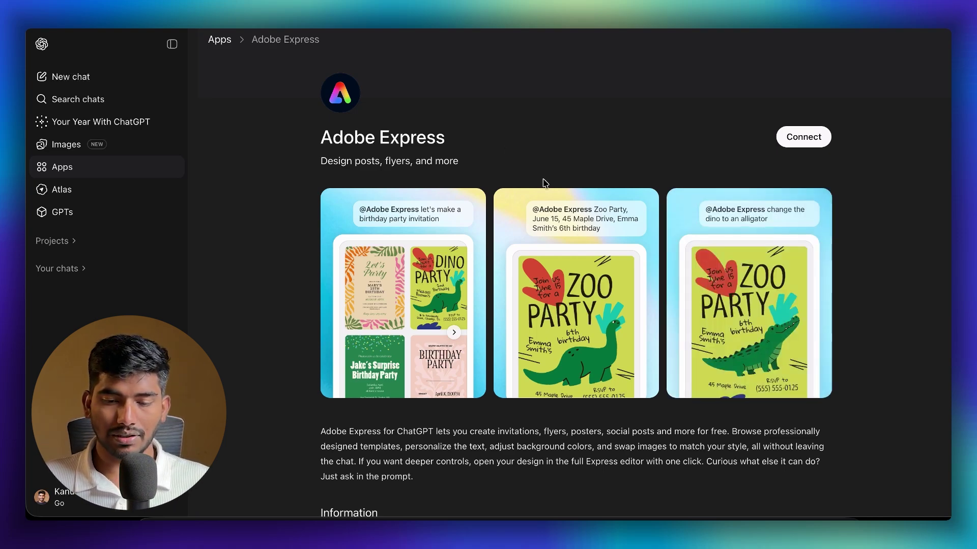
pyautogui.scroll(-4, 346, 370)
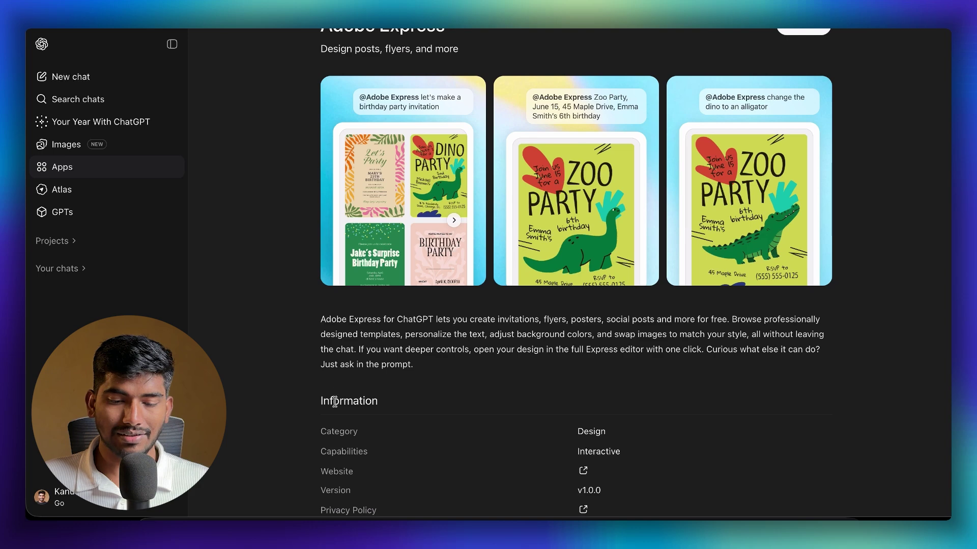
pyautogui.scroll(4, 346, 370)
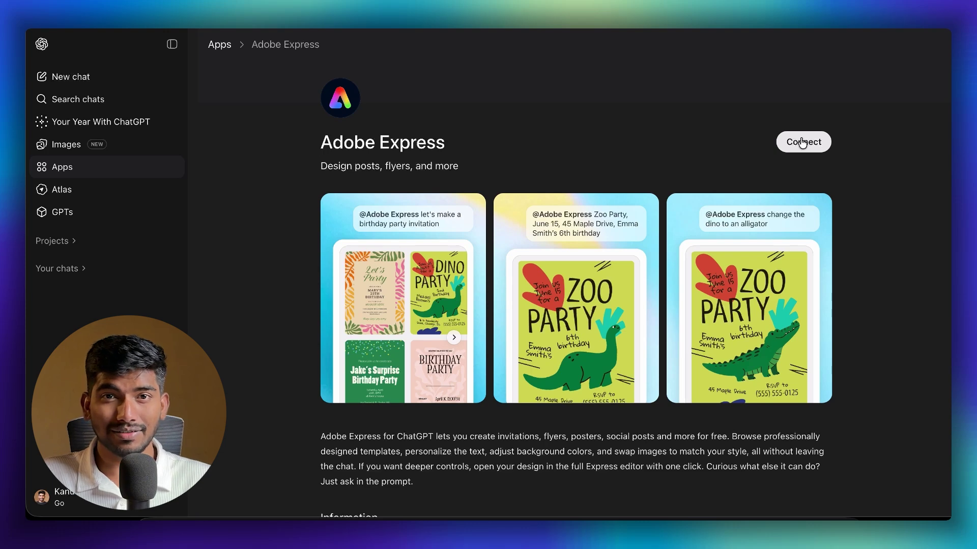
pyautogui.click(803, 142)
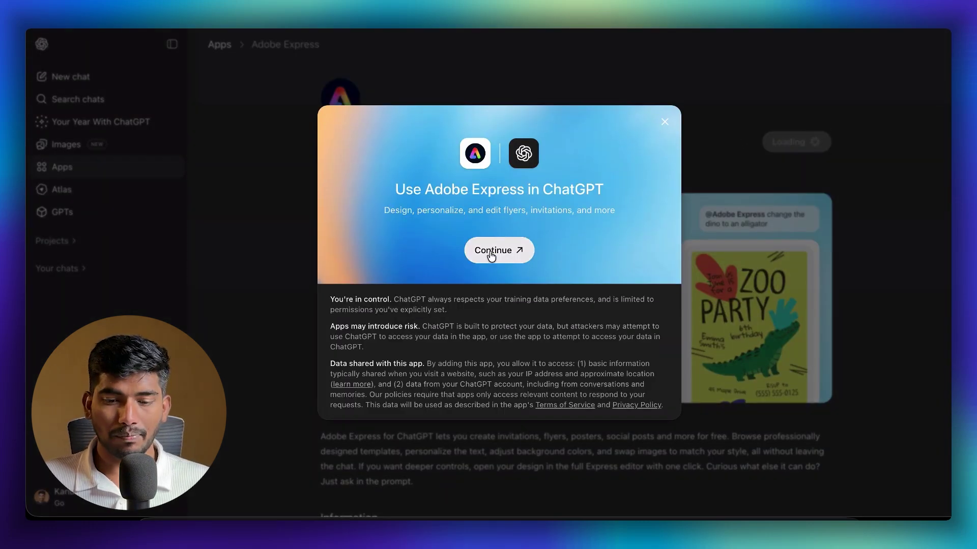
# Step: Approve the Adobe Express connection with Continue
pyautogui.click(491, 253)
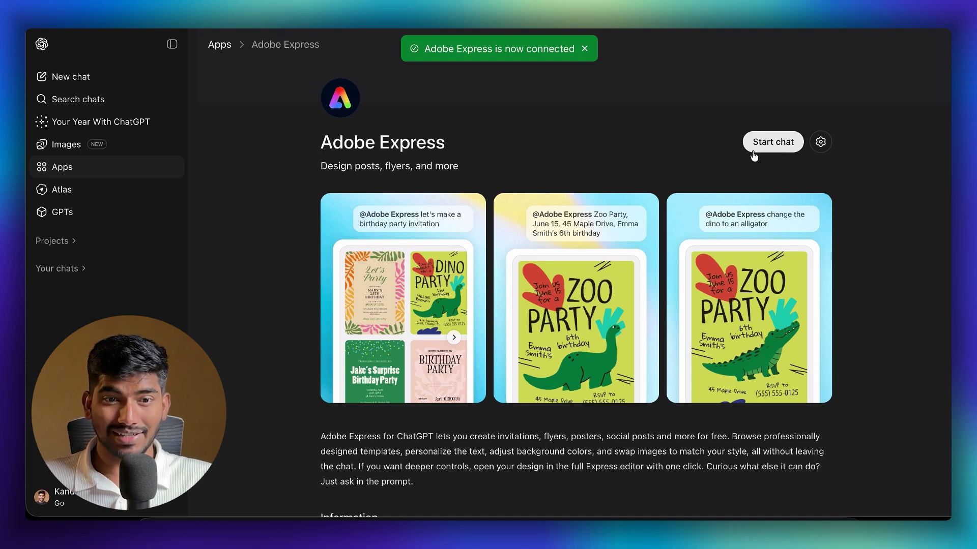
# Step: Start a chat from the Adobe Photoshop app page, then detach Photoshop from the prompt
pyautogui.click(220, 45)
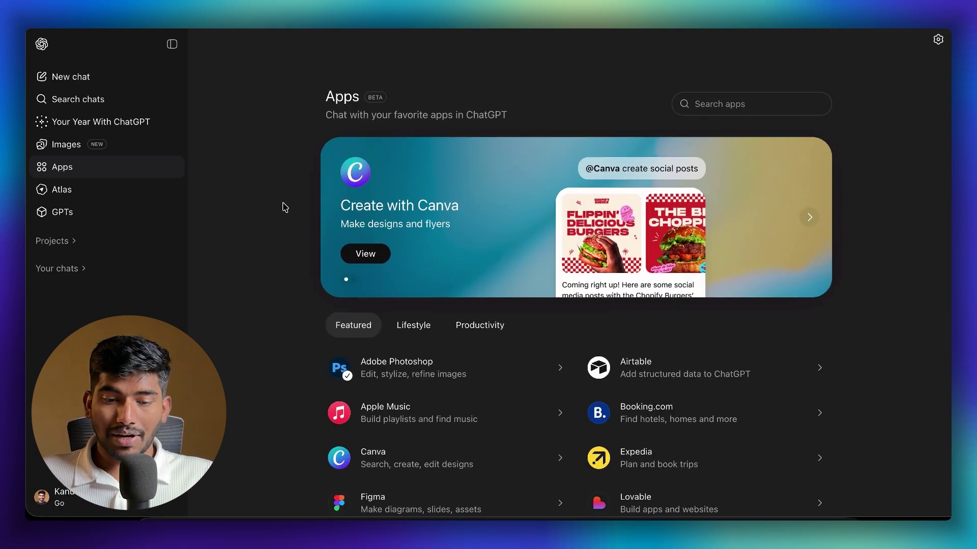
pyautogui.scroll(-3, 283, 207)
pyautogui.scroll(-1, 306, 241)
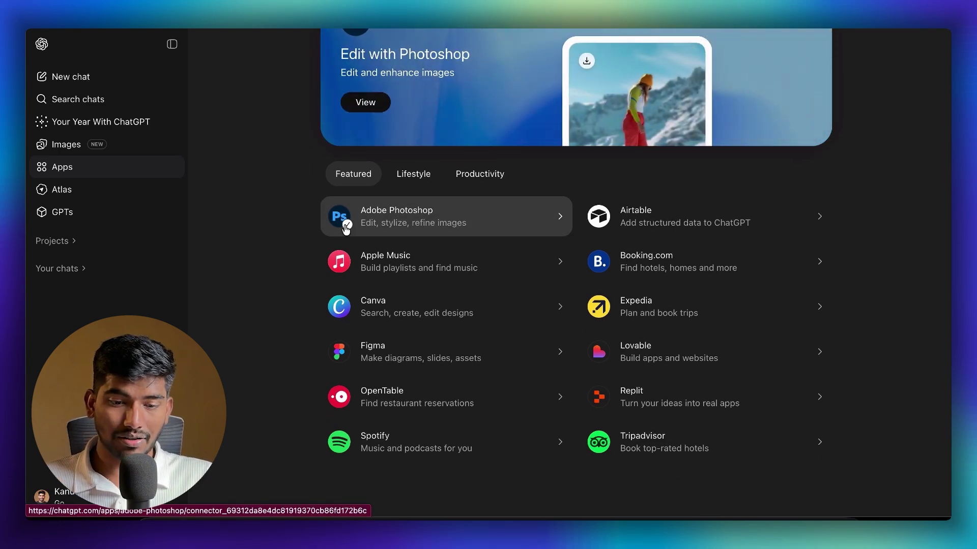
pyautogui.click(380, 219)
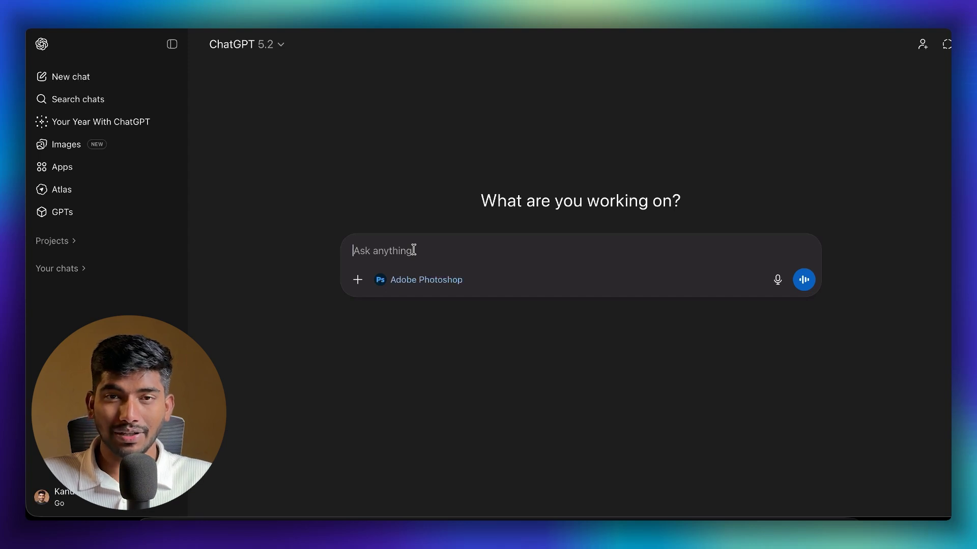
pyautogui.click(380, 281)
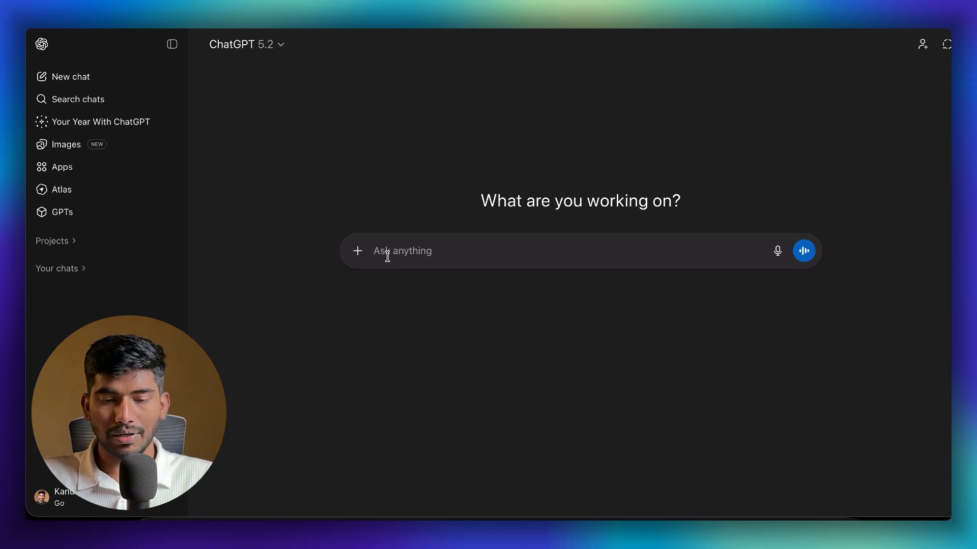
# Step: Send 'photoshop what are your capabilits in chatgpt?' and highlight the Object & Subject Selection heading
pyautogui.write('canva')
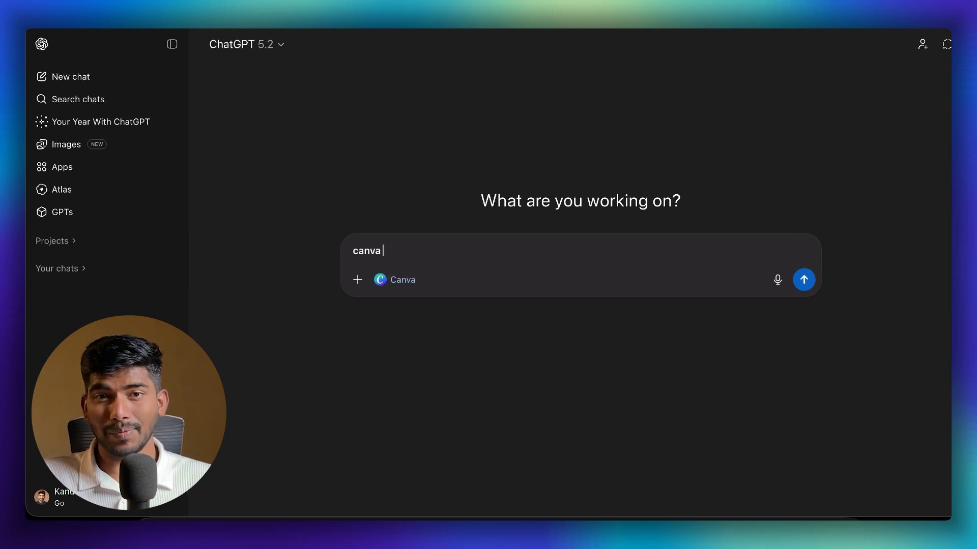
pyautogui.hotkey('ctrl', 'a')
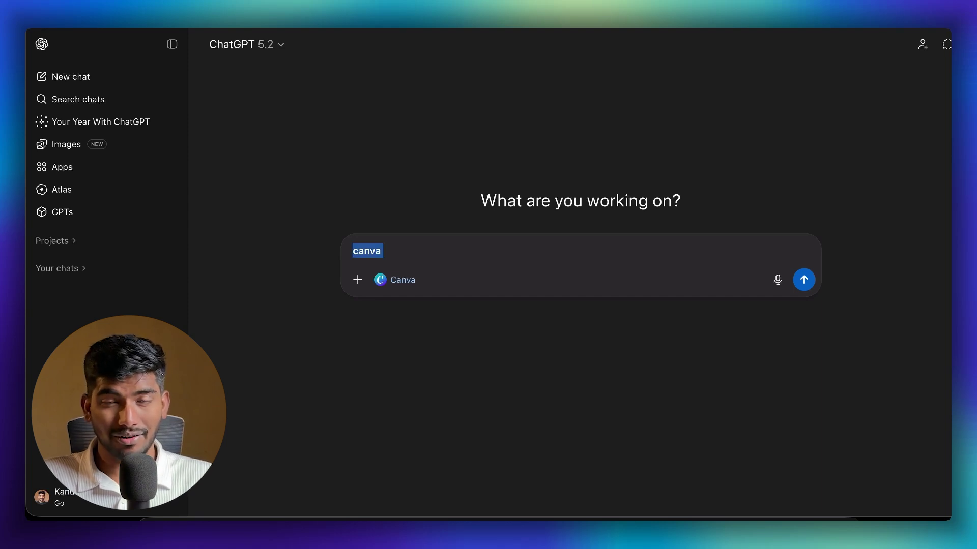
pyautogui.press('BackSpace')
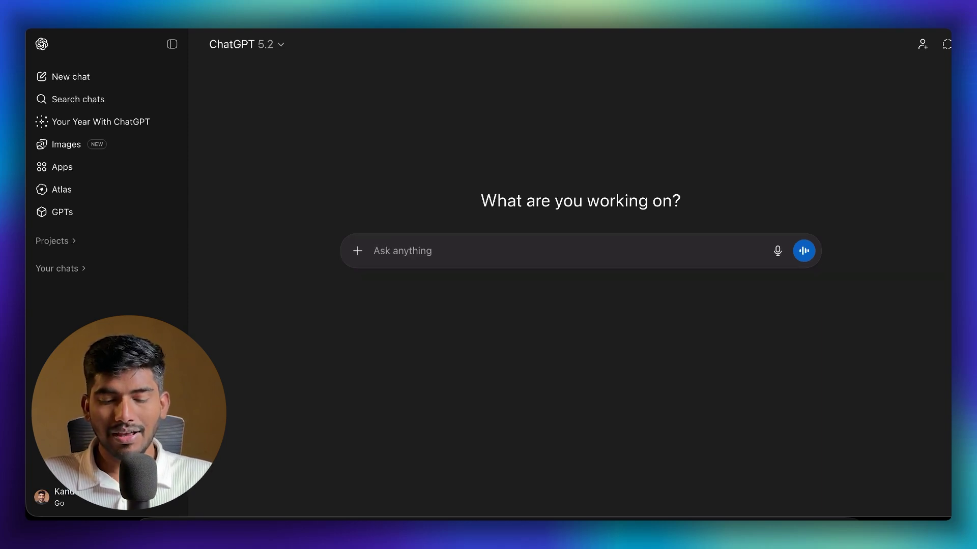
pyautogui.write('photoshop')
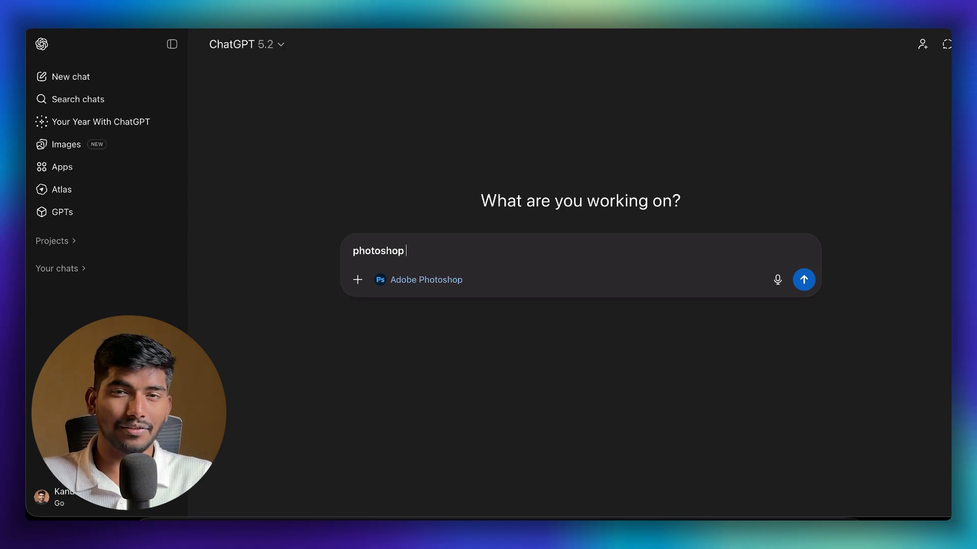
pyautogui.write('what ')
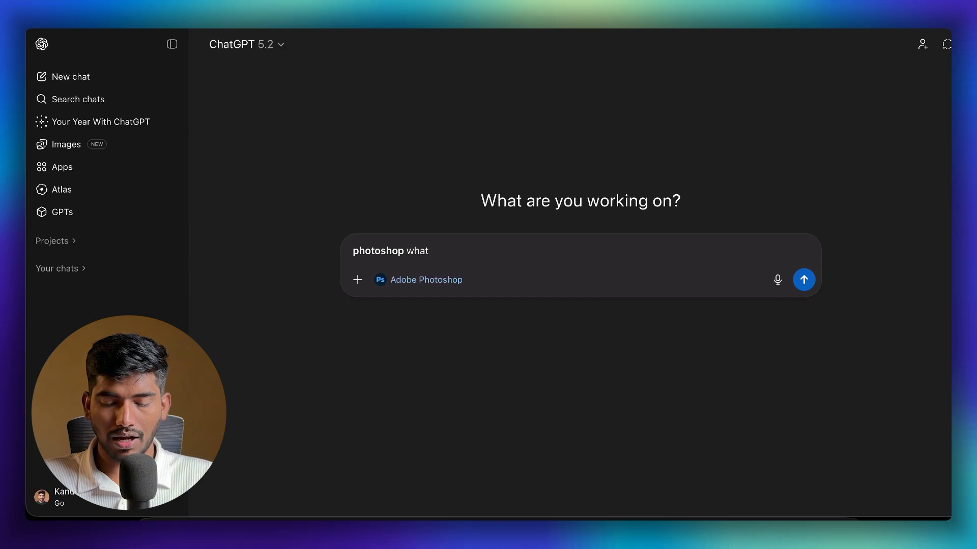
pyautogui.write('are your cva')
pyautogui.press('BackSpace')
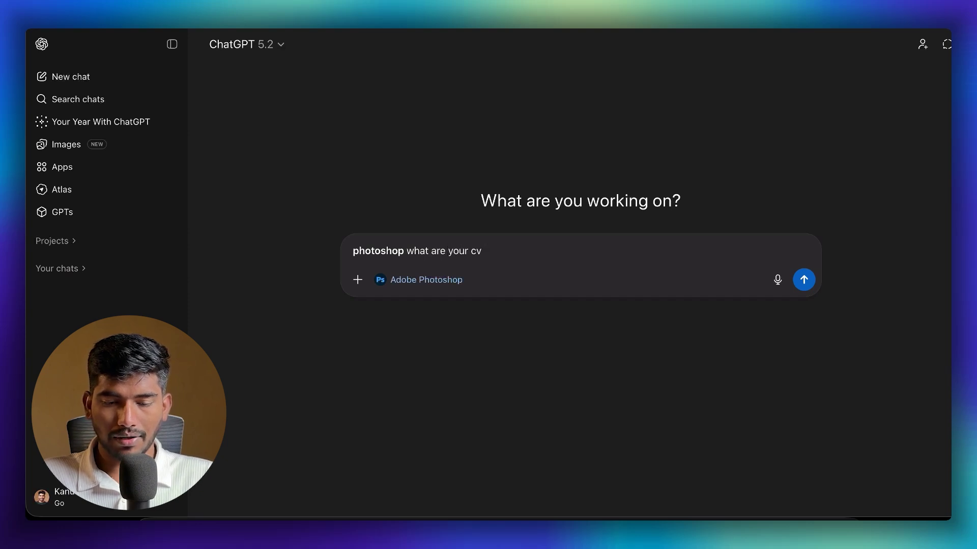
pyautogui.press('BackSpace')
pyautogui.write('apabilits in chatgpt')
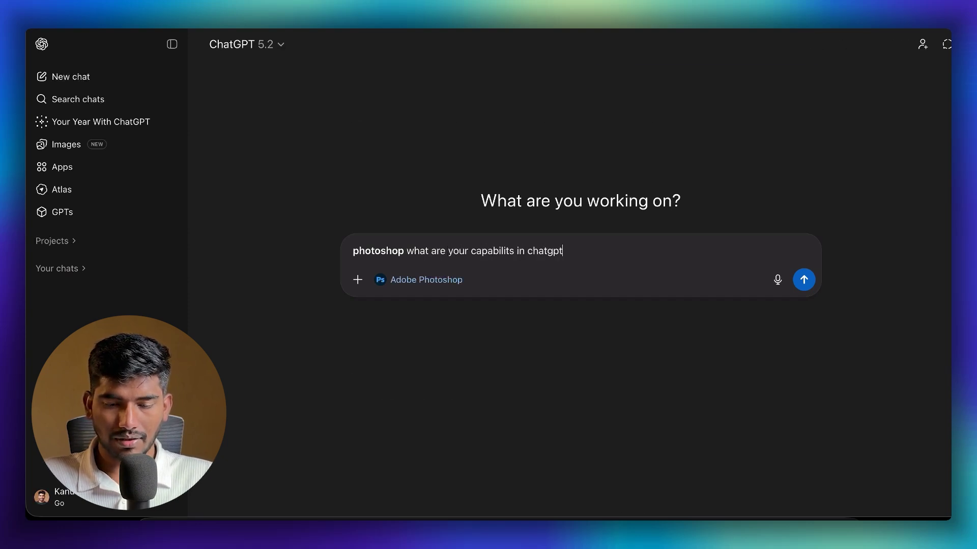
pyautogui.write('?')
pyautogui.press('Return')
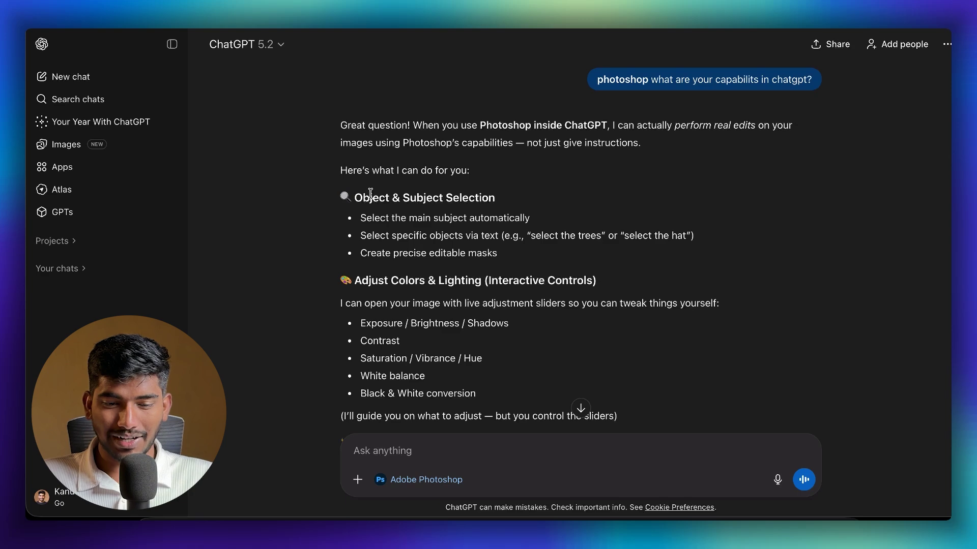
pyautogui.moveTo(370, 198); pyautogui.dragTo(472, 200)
pyautogui.scroll(-3, 471, 200)
pyautogui.click(466, 214)
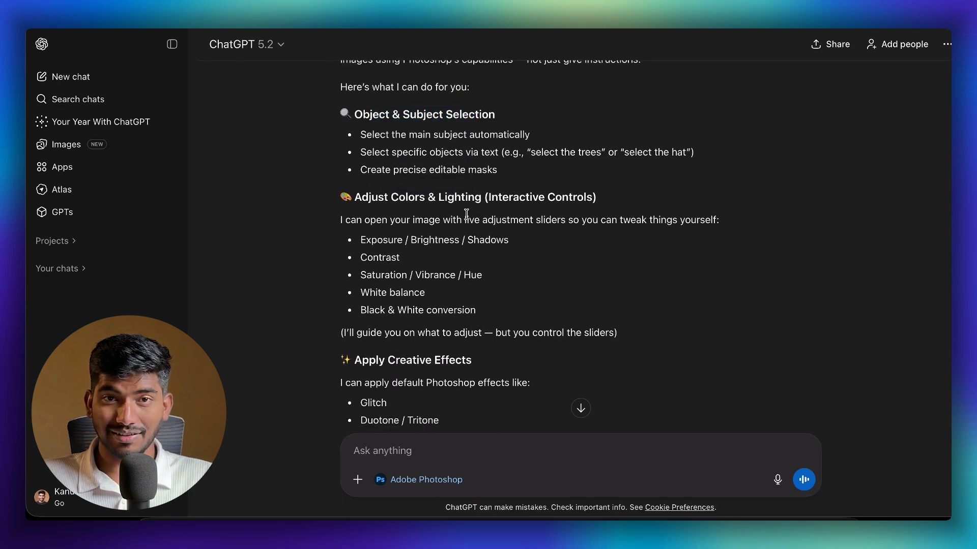
pyautogui.scroll(-3, 466, 213)
pyautogui.scroll(-1, 442, 247)
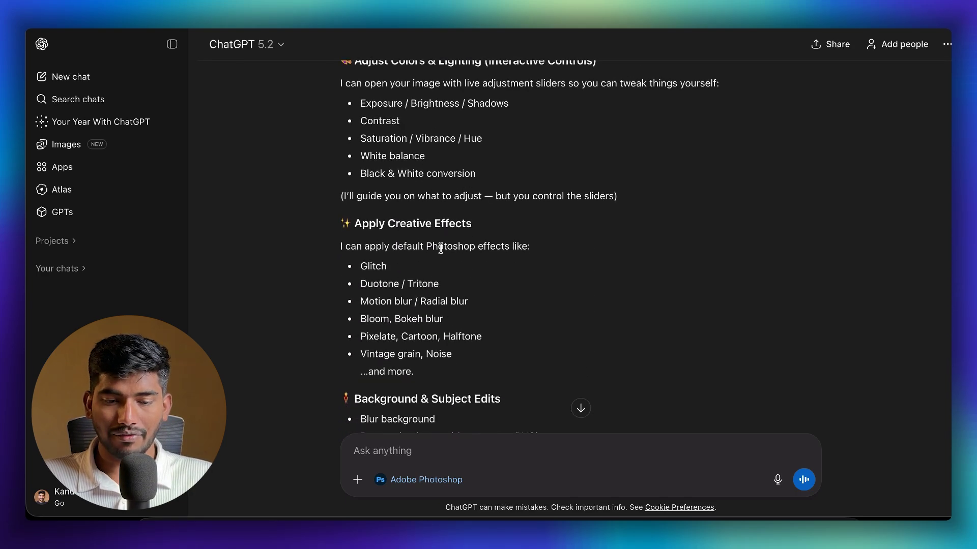
pyautogui.scroll(-5, 440, 248)
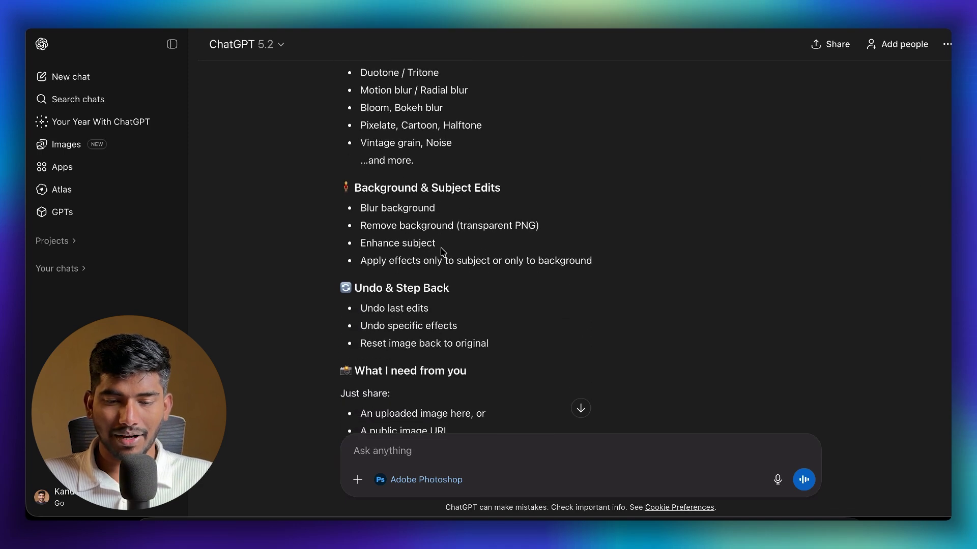
pyautogui.scroll(-2, 443, 252)
pyautogui.scroll(-3, 447, 240)
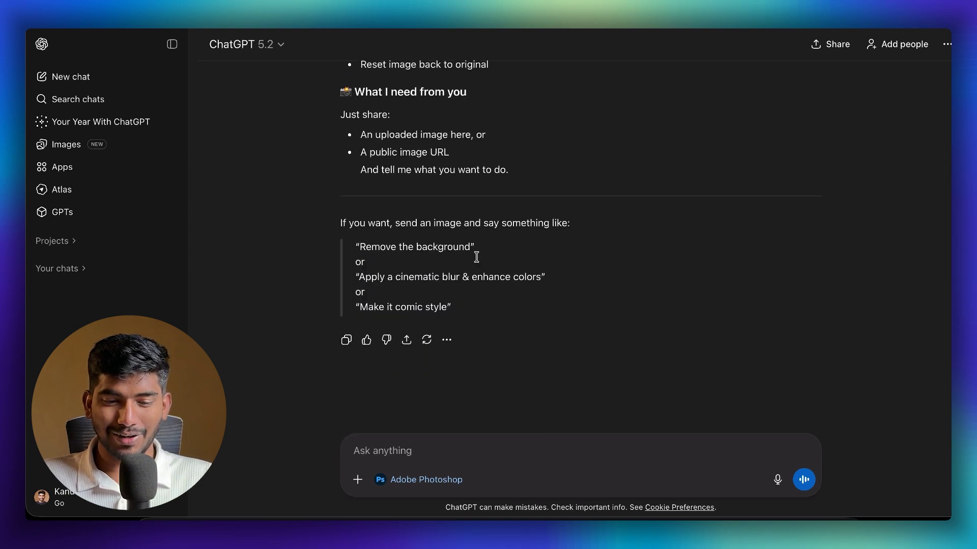
pyautogui.scroll(1, 479, 259)
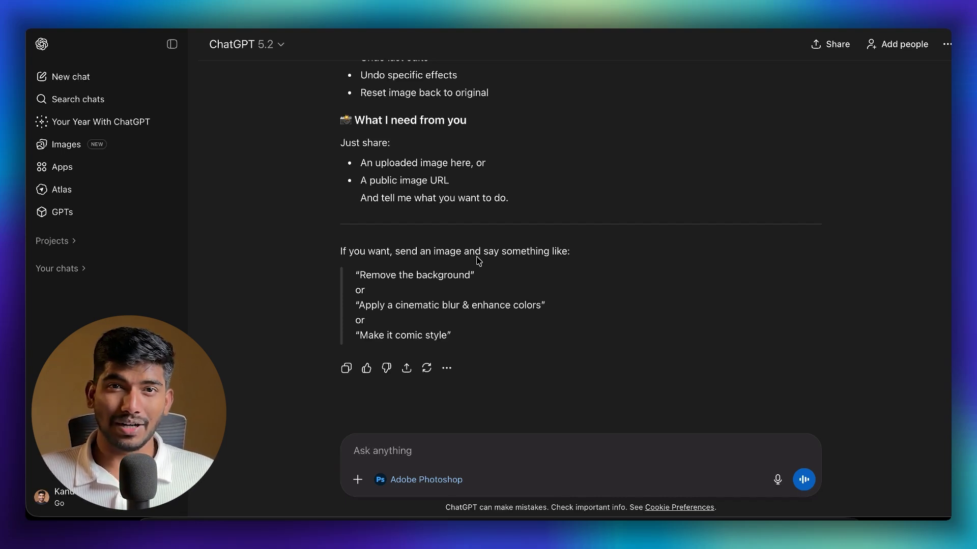
pyautogui.scroll(-1, 478, 261)
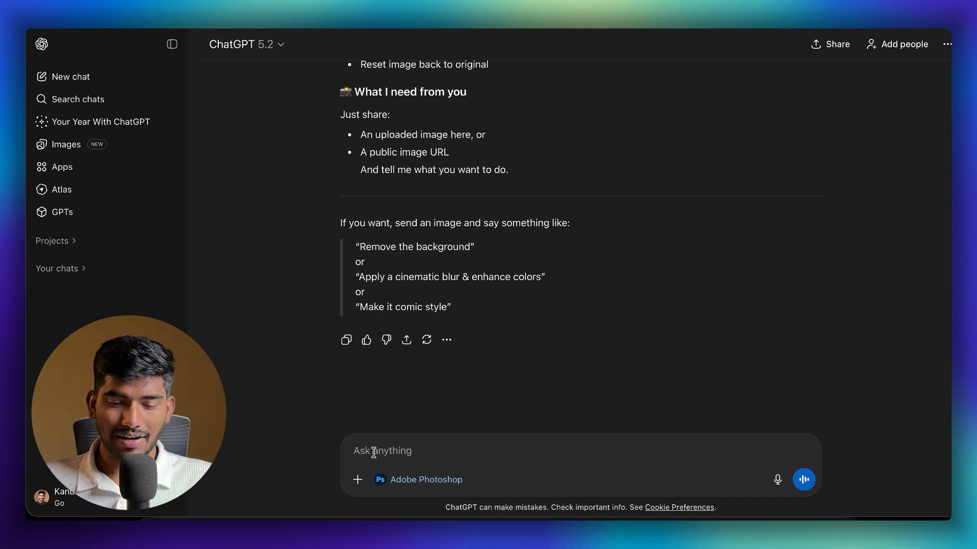
# Step: Send the mountain hiker photo with the prompt 'Remove the background'
pyautogui.moveTo(362, 249); pyautogui.dragTo(469, 254)
pyautogui.press('super+c')
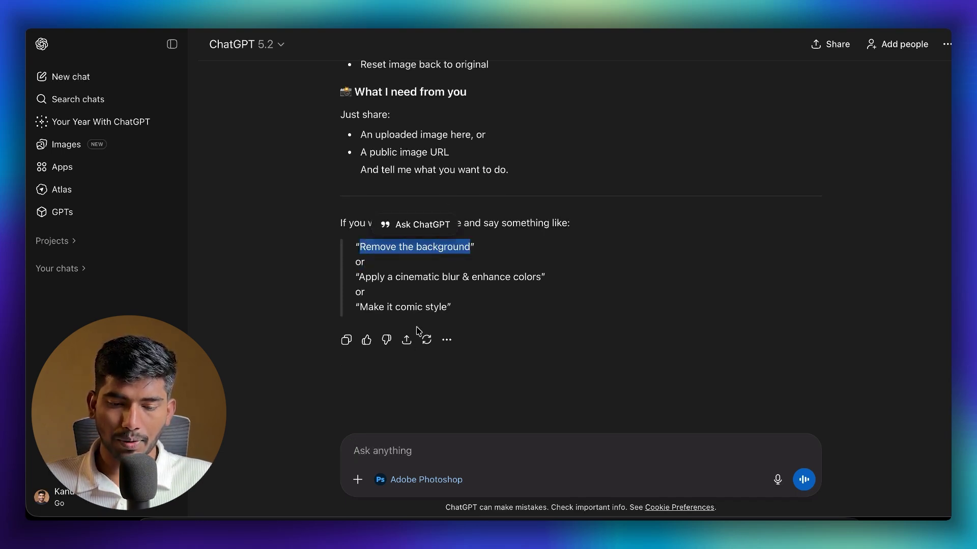
pyautogui.click(377, 453)
pyautogui.press('super+v')
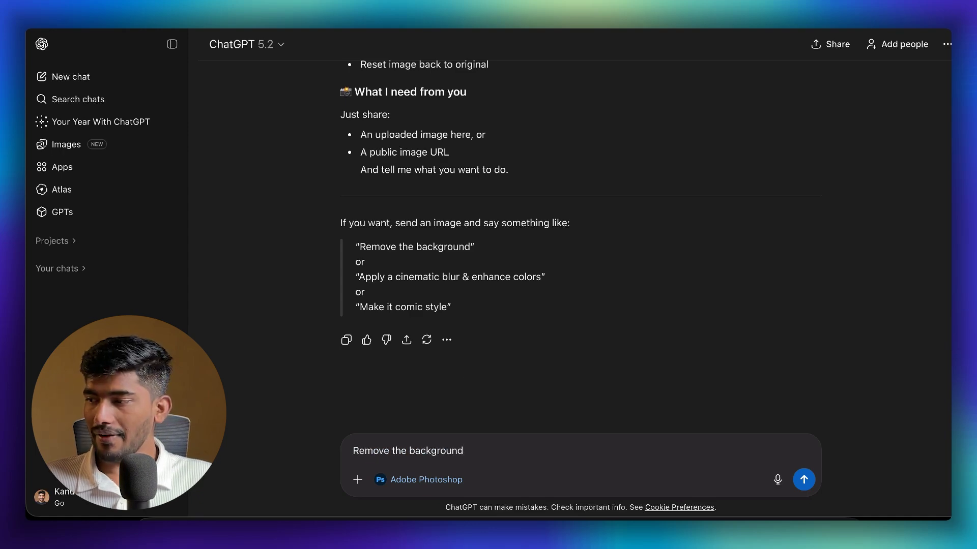
pyautogui.moveTo(682, 529); pyautogui.dragTo(570, 437)
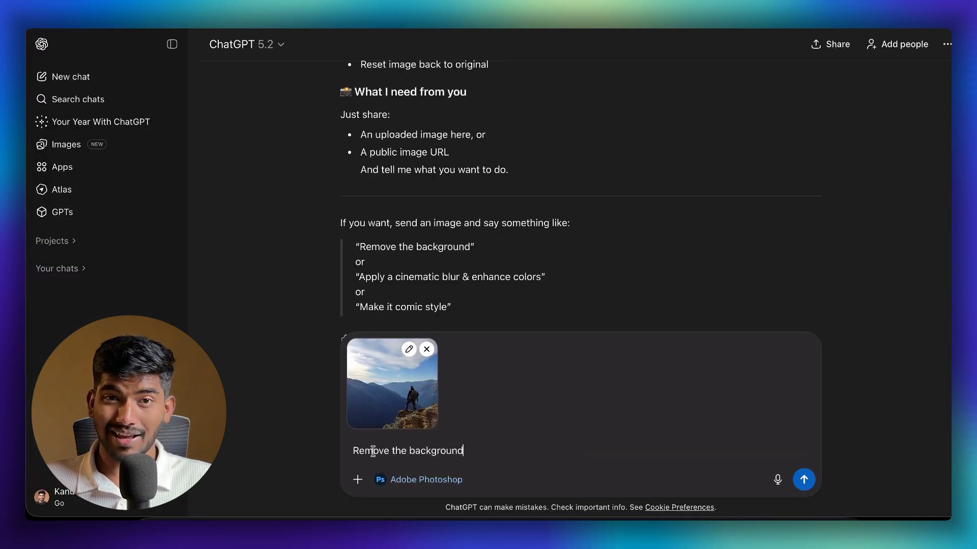
pyautogui.click(803, 479)
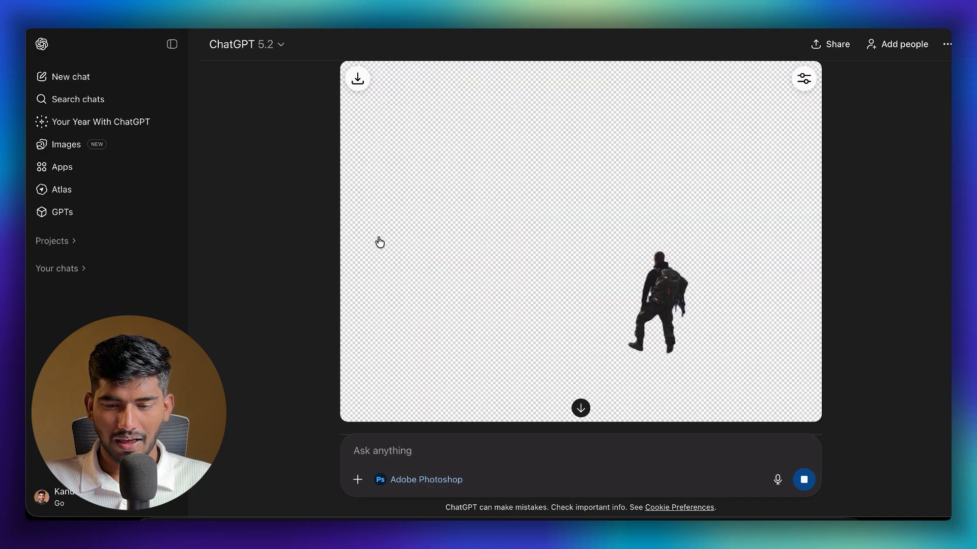
# Step: View the transparent cut-out of the hiker full-screen, then close it
pyautogui.click(664, 269)
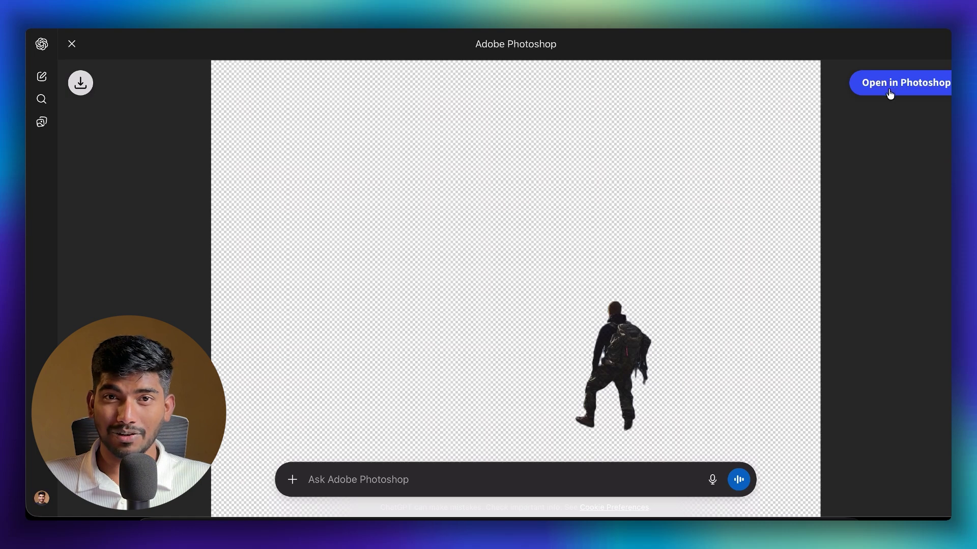
pyautogui.click(72, 44)
pyautogui.scroll(10, 509, 160)
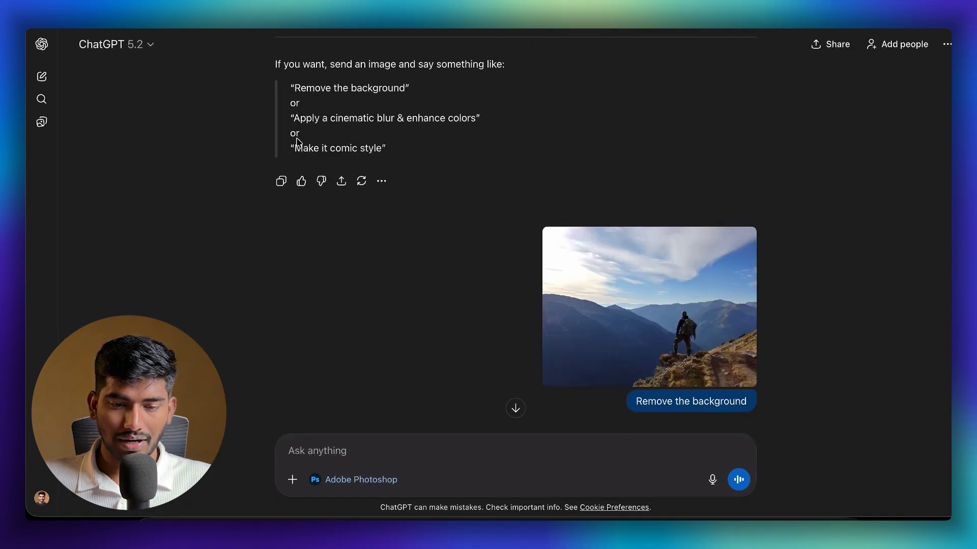
# Step: Select the 'Make it comic style' example and briefly view the sent photo full-size
pyautogui.moveTo(294, 148); pyautogui.dragTo(382, 149)
pyautogui.click(708, 387)
pyautogui.click(823, 276)
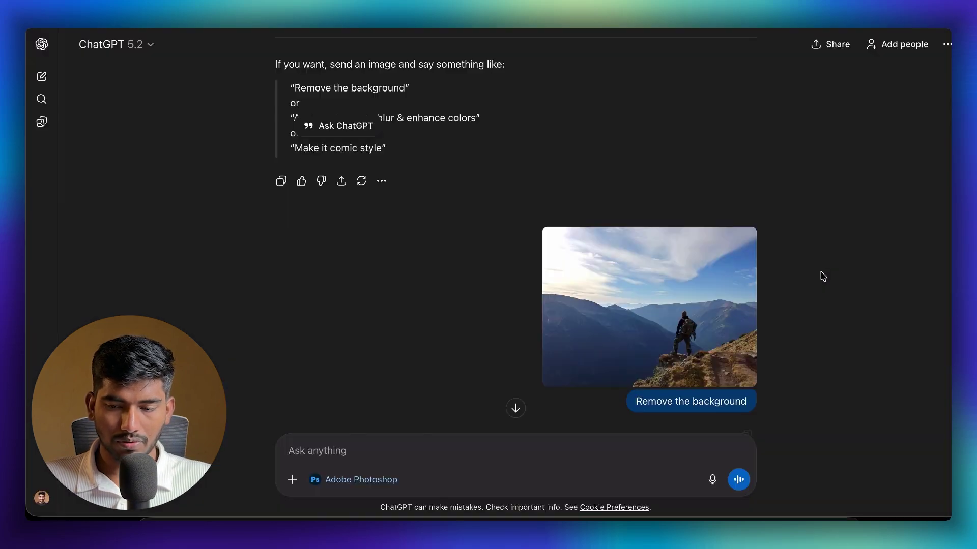
pyautogui.scroll(-1, 661, 311)
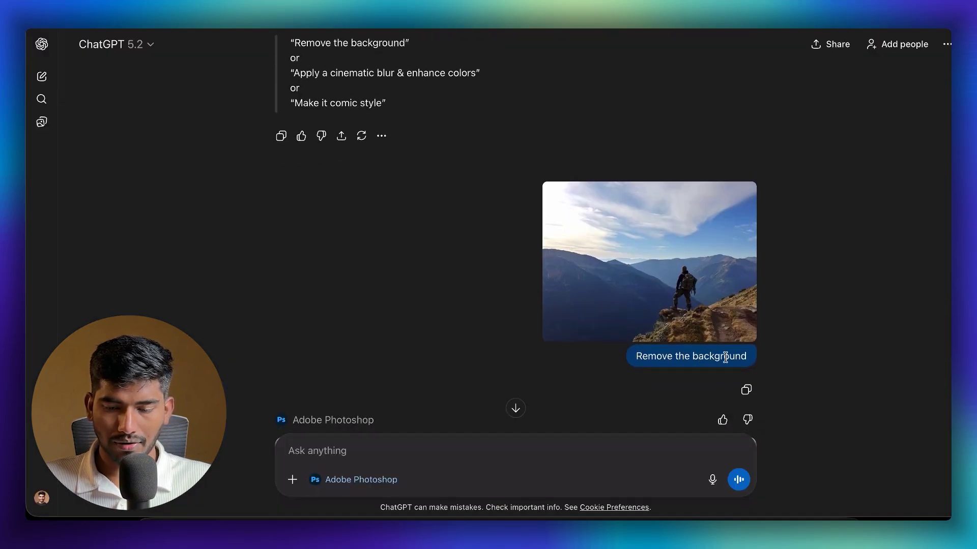
# Step: Send 'Make it comic style' with the hiker photo and open the comic result full-screen
pyautogui.moveTo(383, 103); pyautogui.dragTo(291, 104)
pyautogui.press('super+c')
pyautogui.press('super+v')
pyautogui.moveTo(375, 183); pyautogui.dragTo(402, 401)
pyautogui.scroll(-5, 443, 244)
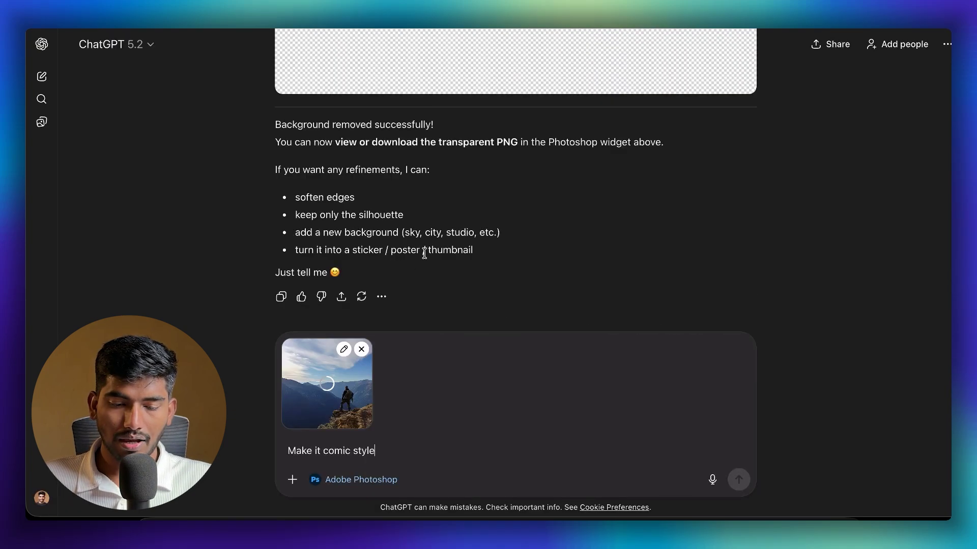
pyautogui.scroll(-2, 424, 254)
pyautogui.press('Return')
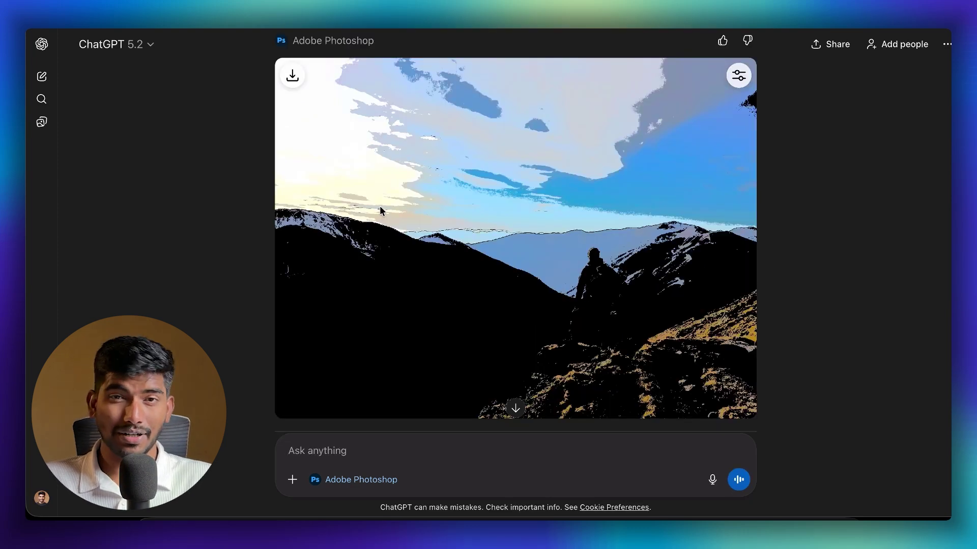
pyautogui.click(739, 76)
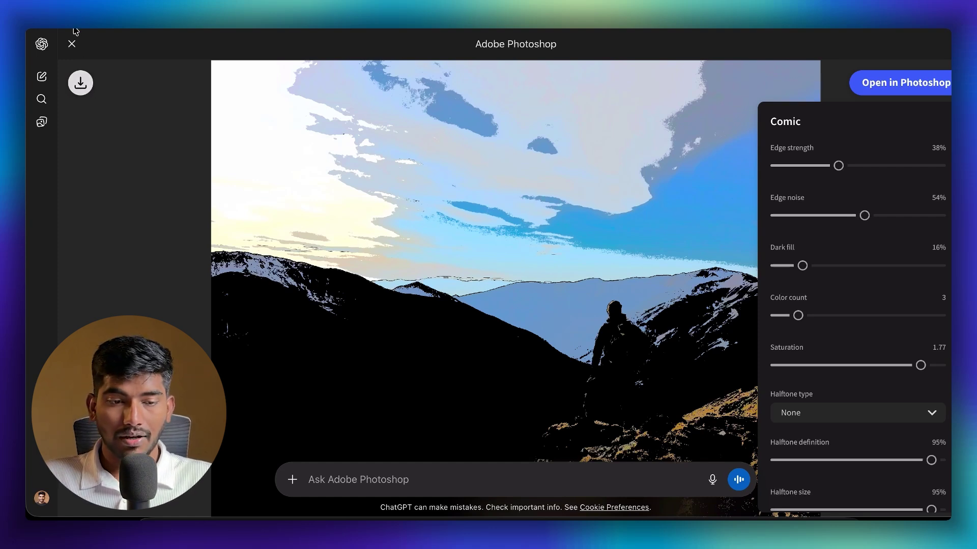
# Step: Close the Photoshop editor and scroll to the inline comic-style photo and reply
pyautogui.click(72, 44)
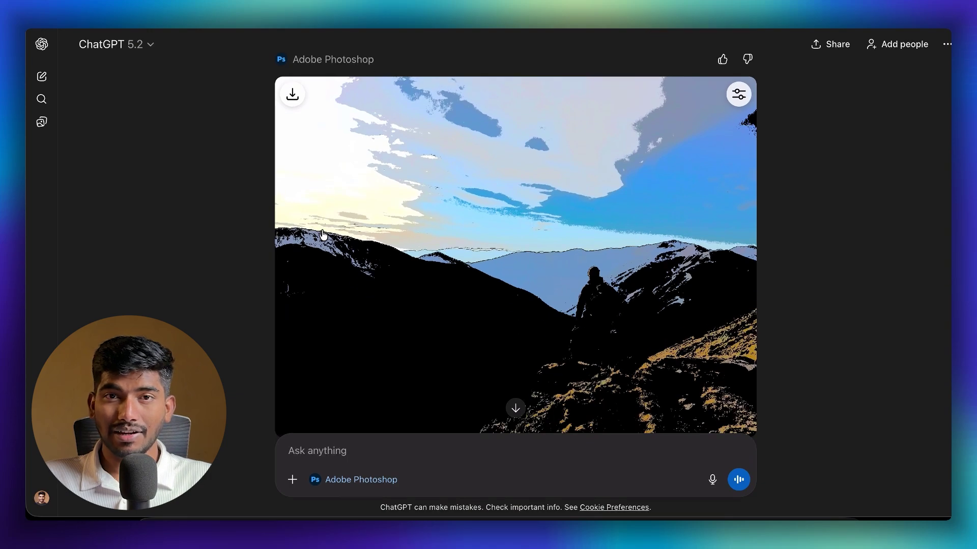
pyautogui.scroll(-2, 323, 234)
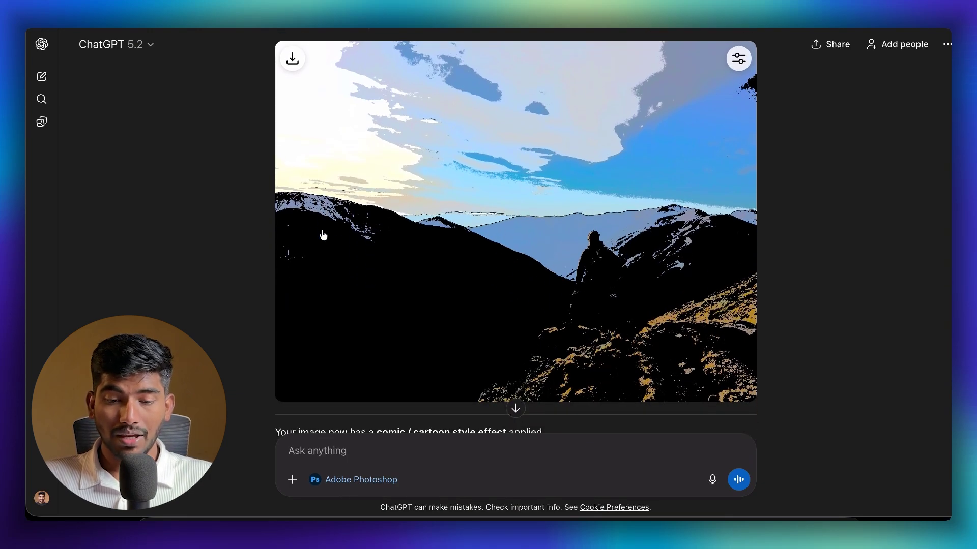